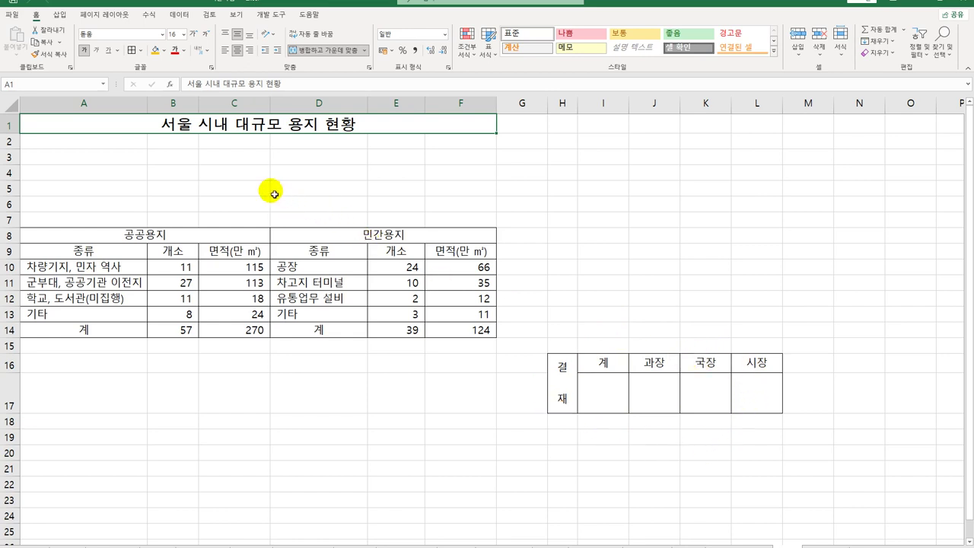
# Apply all borders to the empty cells B3:F4 below the title.
pyautogui.click(237, 162)
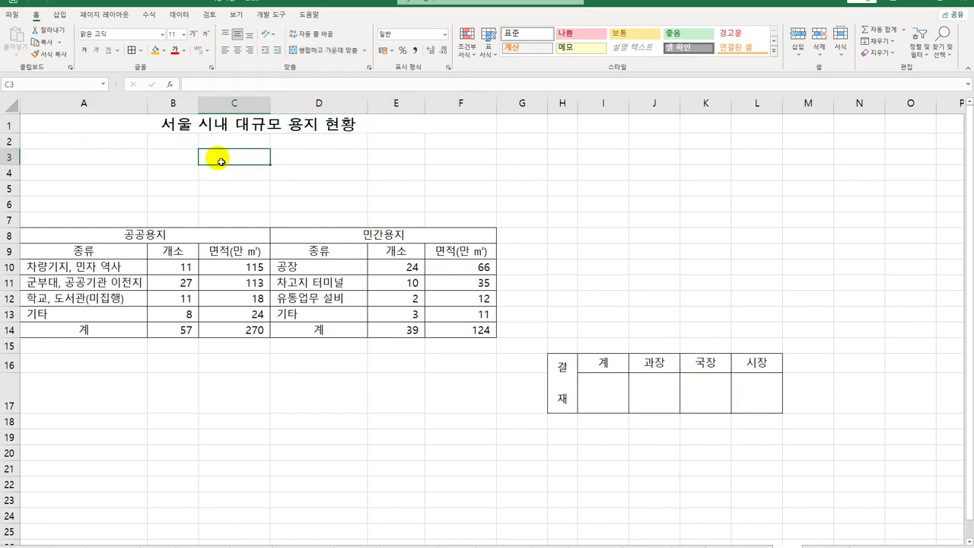
pyautogui.moveTo(188, 158); pyautogui.dragTo(444, 180)
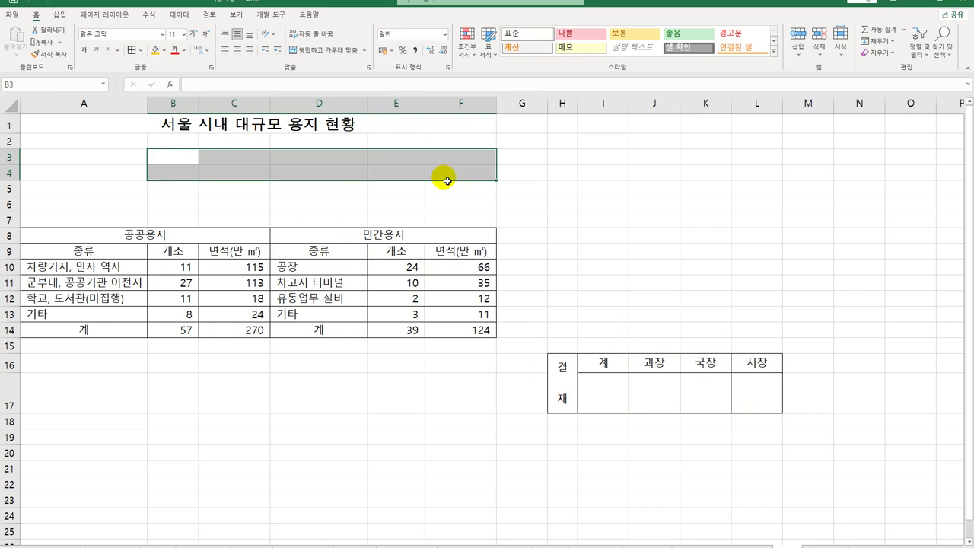
pyautogui.click(140, 50)
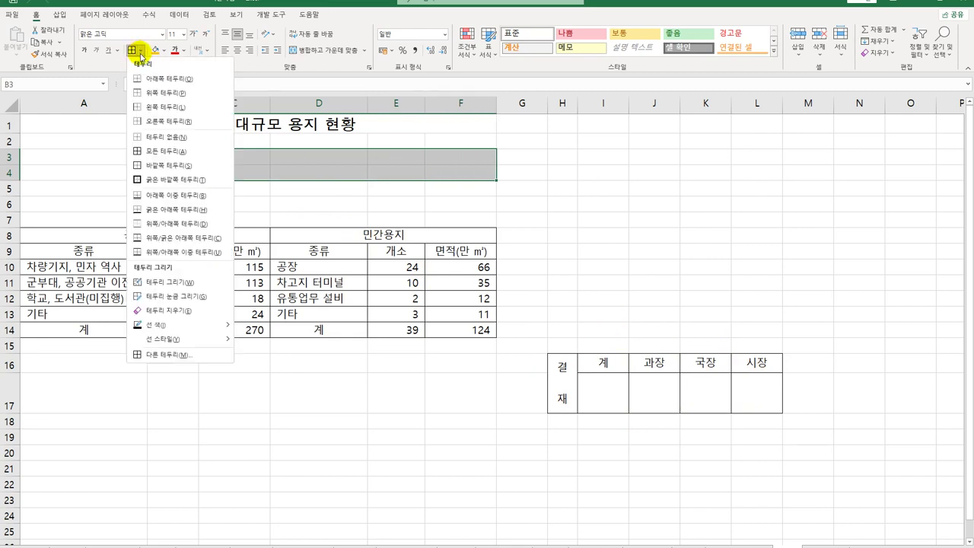
pyautogui.click(163, 152)
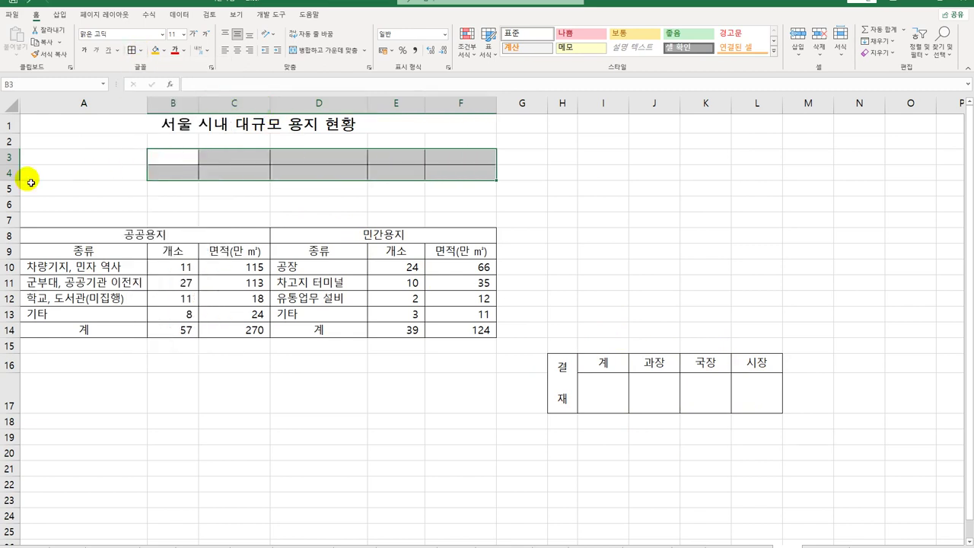
# Try making row 4 taller and narrowing columns B to F for an approval box, and undo the layout changes.
pyautogui.click(9, 172)
pyautogui.moveTo(11, 180); pyautogui.dragTo(15, 216)
pyautogui.moveTo(244, 104); pyautogui.dragTo(479, 106)
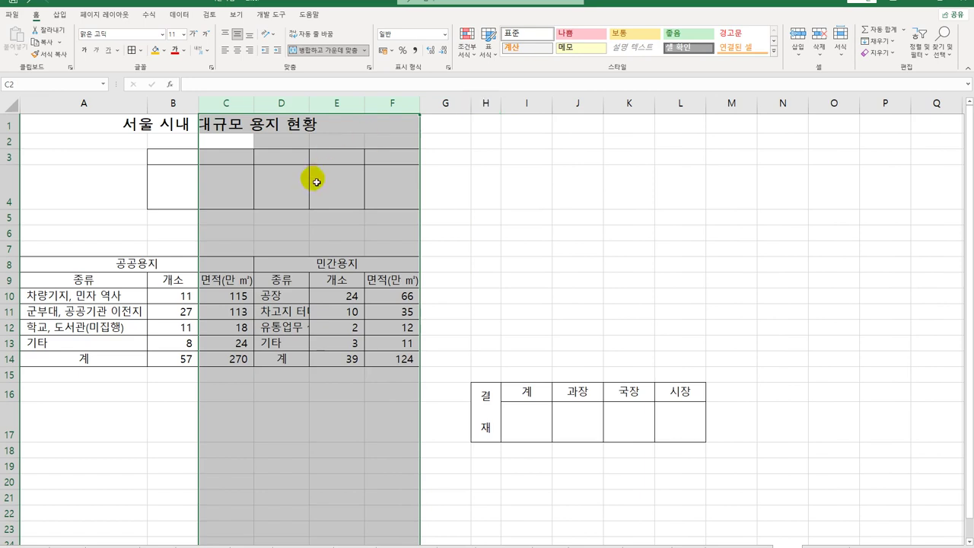
pyautogui.moveTo(198, 103); pyautogui.dragTo(177, 106)
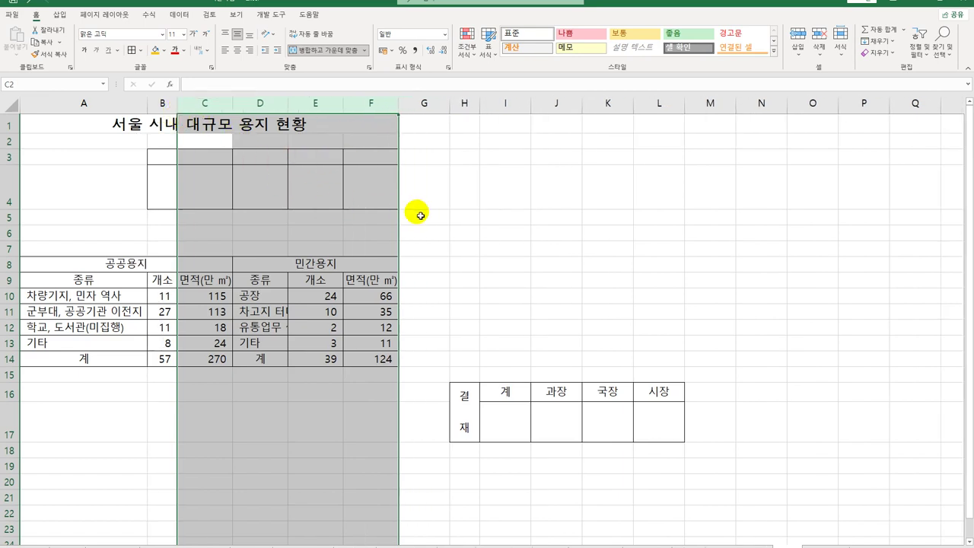
pyautogui.click(420, 215)
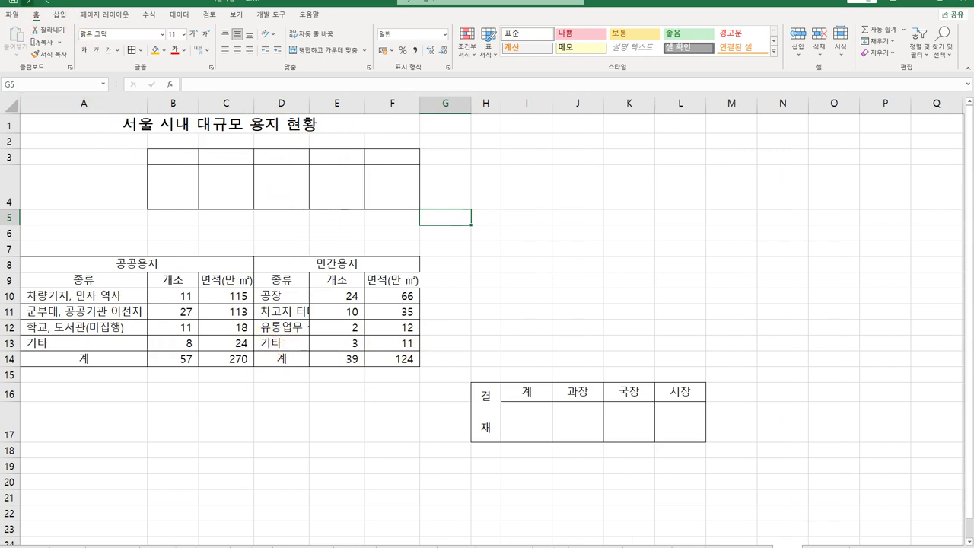
pyautogui.moveTo(234, 103); pyautogui.dragTo(460, 103)
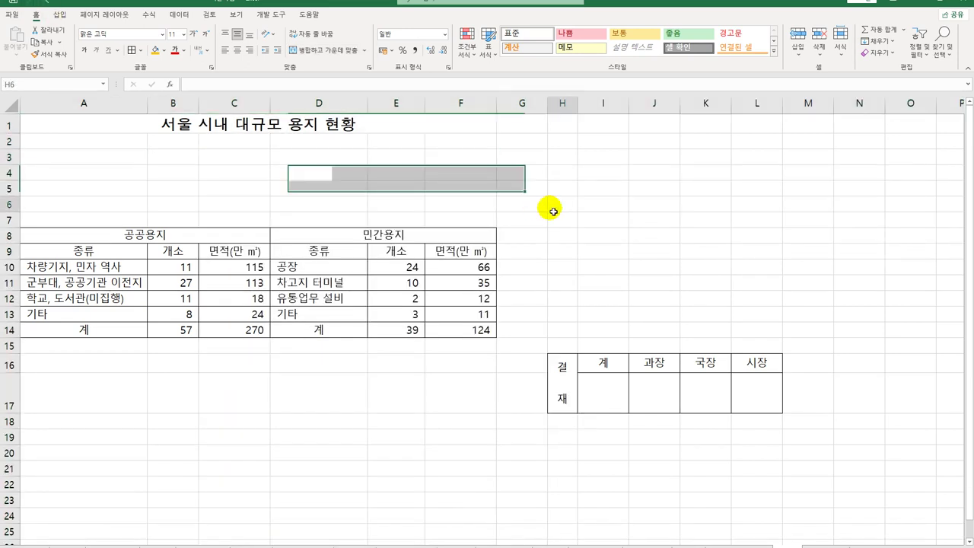
pyautogui.click(558, 206)
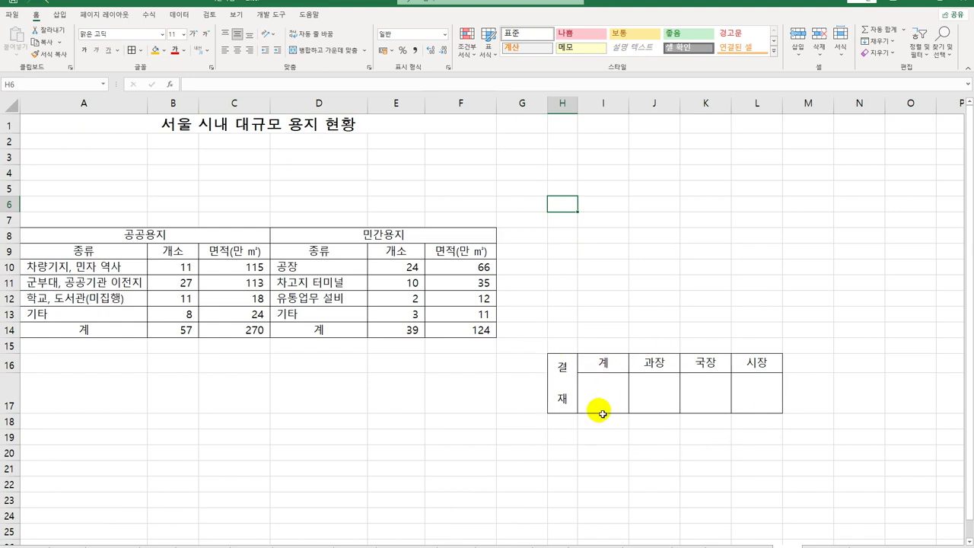
# Try pasting a copy of the approval table H16:L17 into the cells starting at C4, and undo the paste.
pyautogui.moveTo(563, 391); pyautogui.dragTo(750, 388)
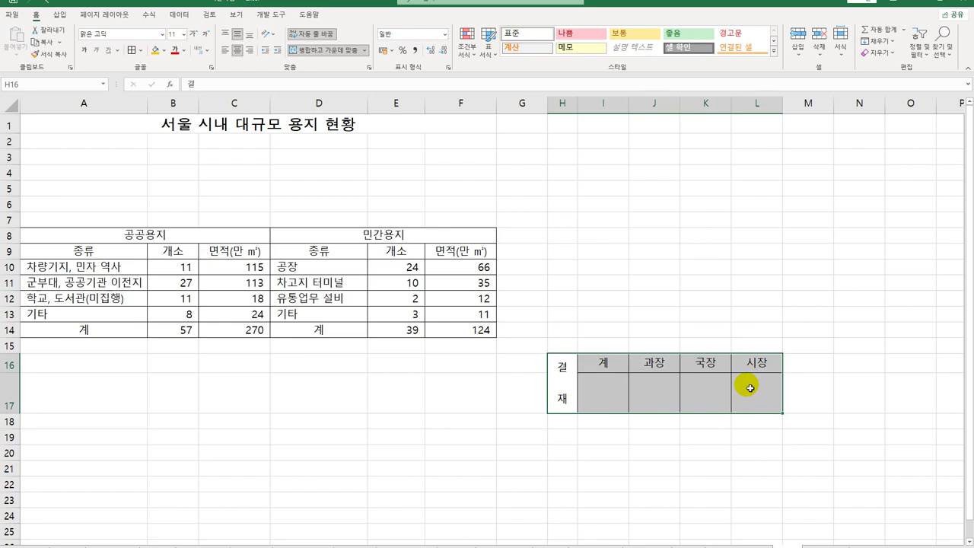
pyautogui.moveTo(749, 388)
pyautogui.mouseDown()
pyautogui.moveTo(614, 406)
pyautogui.moveTo(566, 395)
pyautogui.moveTo(747, 398)
pyautogui.mouseUp()
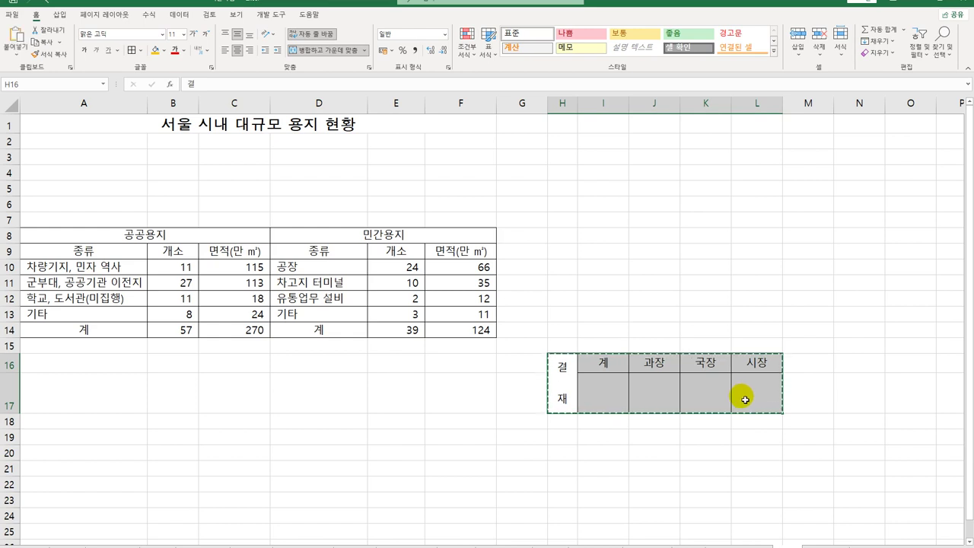
pyautogui.click(225, 175)
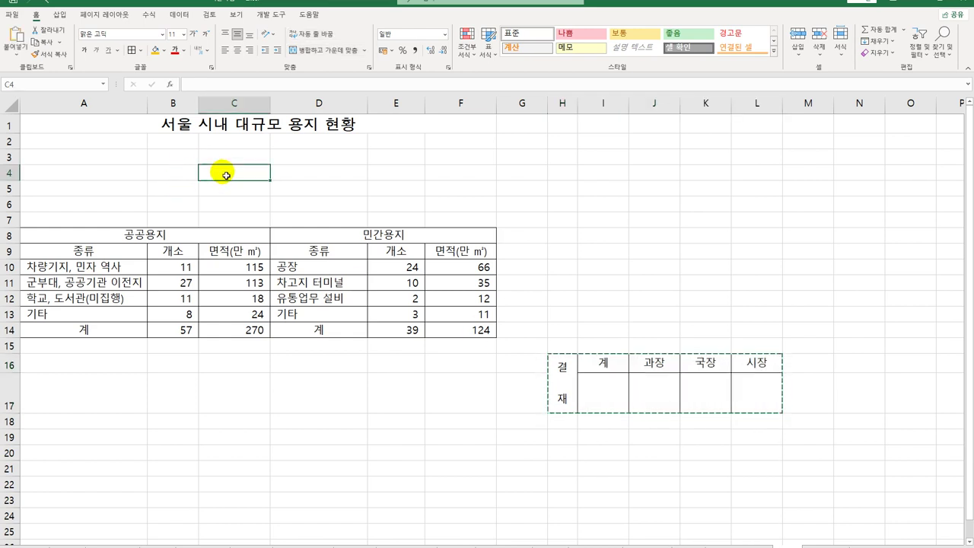
pyautogui.hotkey('ctrl', 'v')
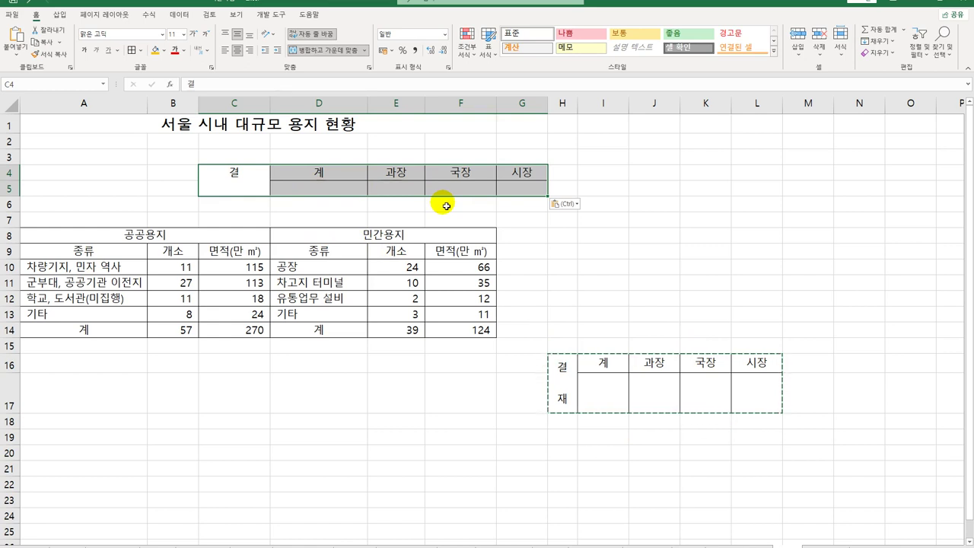
pyautogui.hotkey('ctrl', 'z')
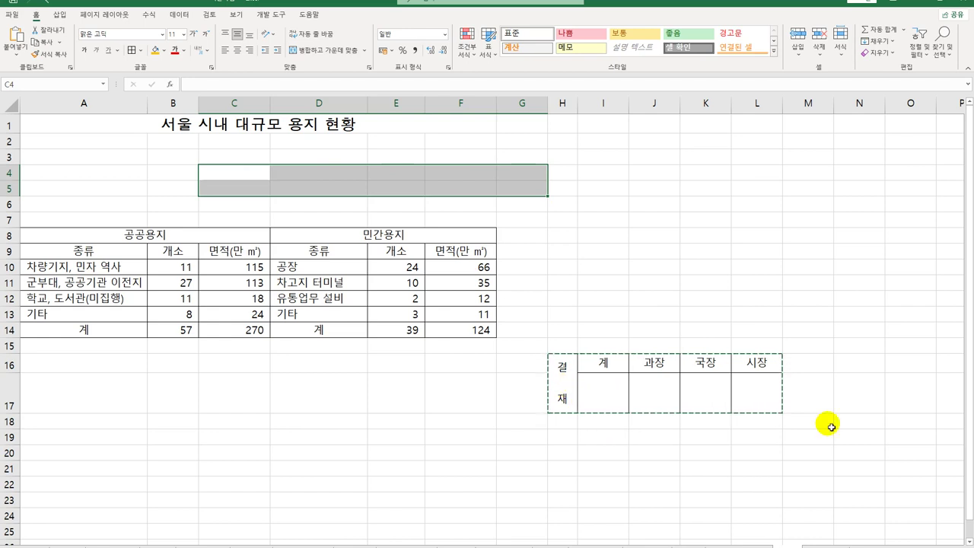
# Paste the copied approval table as a picture at D4 and fit it above the 민간용지 columns, about 8.41 cm wide.
pyautogui.click(286, 174)
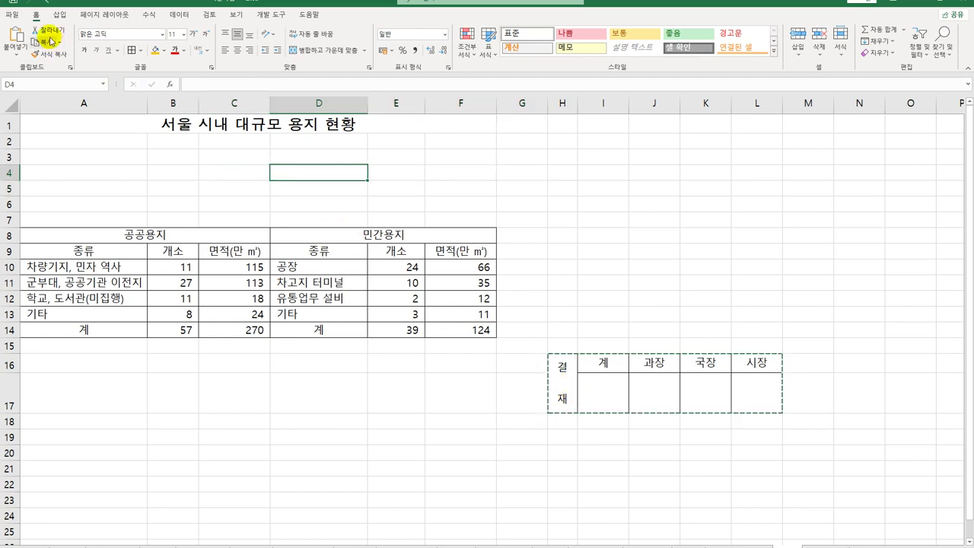
pyautogui.click(15, 54)
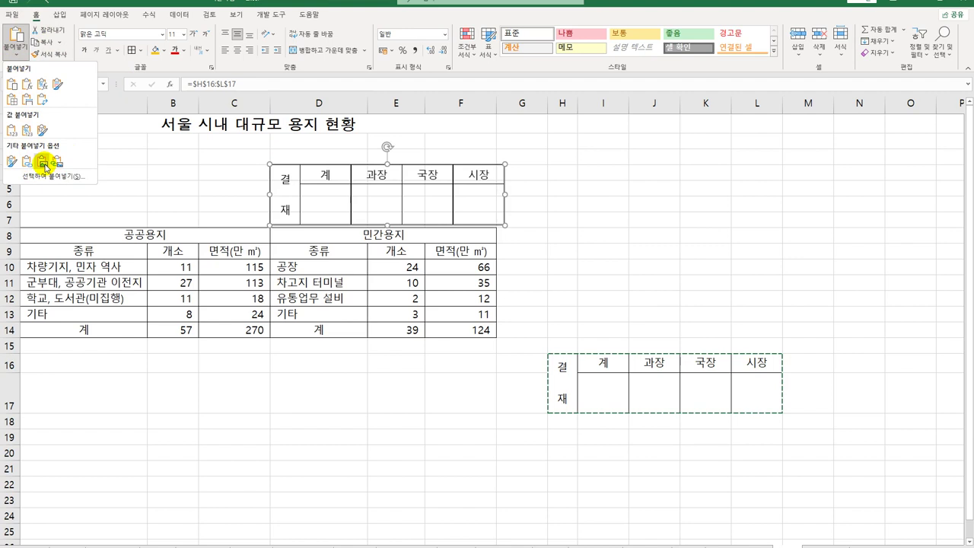
pyautogui.click(45, 167)
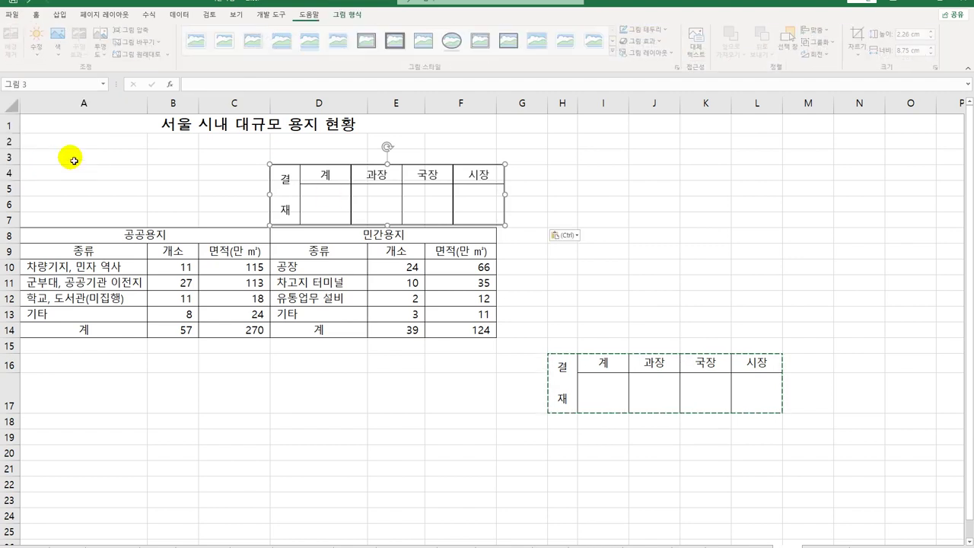
pyautogui.moveTo(398, 193); pyautogui.dragTo(389, 191)
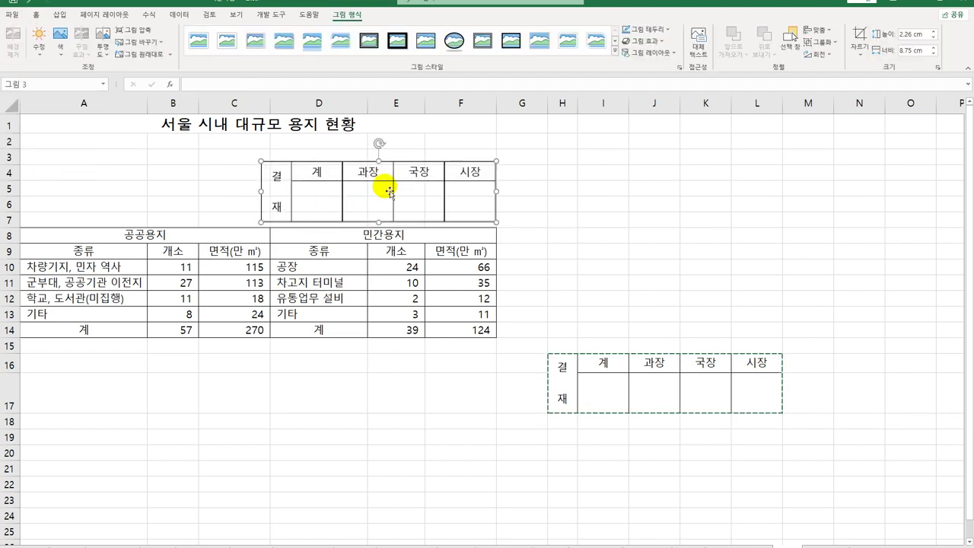
pyautogui.moveTo(261, 191); pyautogui.dragTo(271, 196)
pyautogui.click(413, 388)
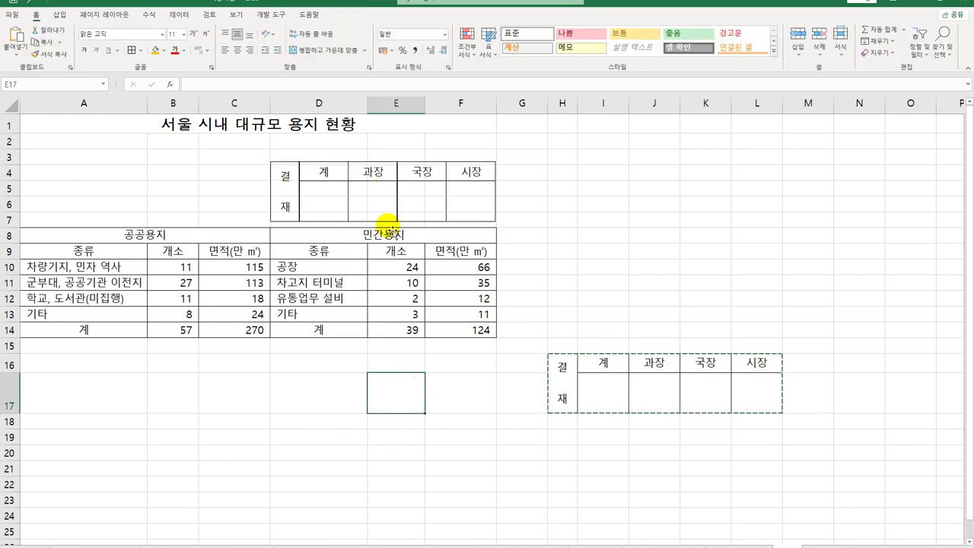
# Change the 계 heading in cell I16 of the original approval table to 담당.
pyautogui.click(415, 205)
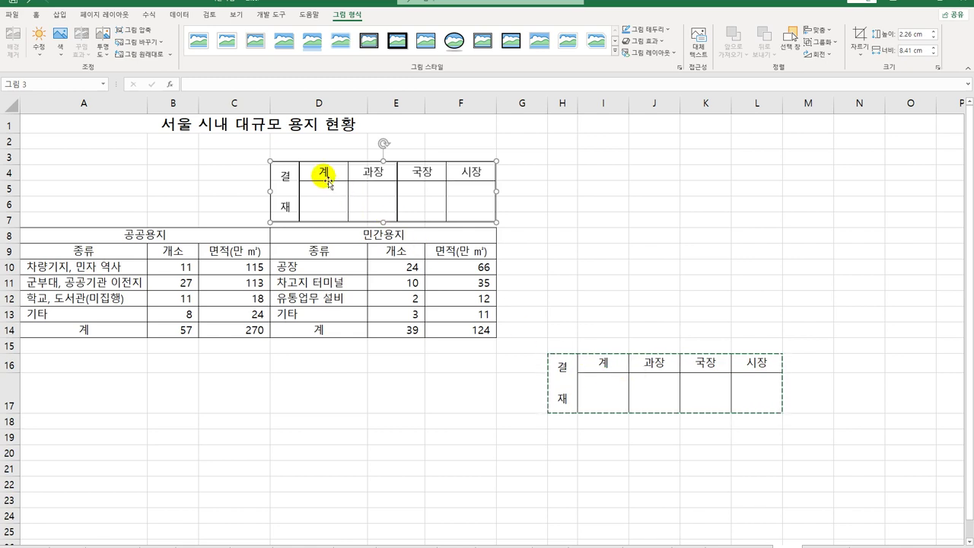
pyautogui.click(620, 266)
pyautogui.click(608, 369)
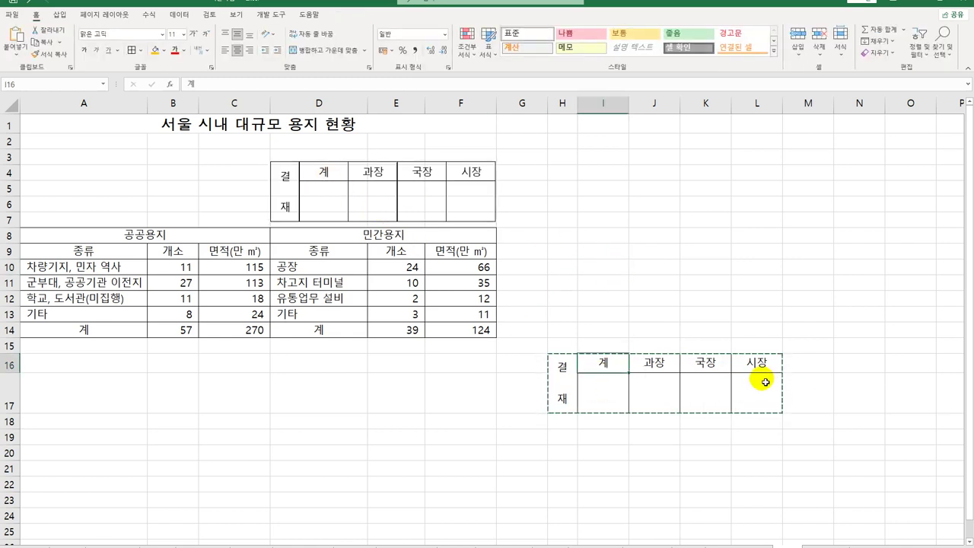
pyautogui.write('ek')
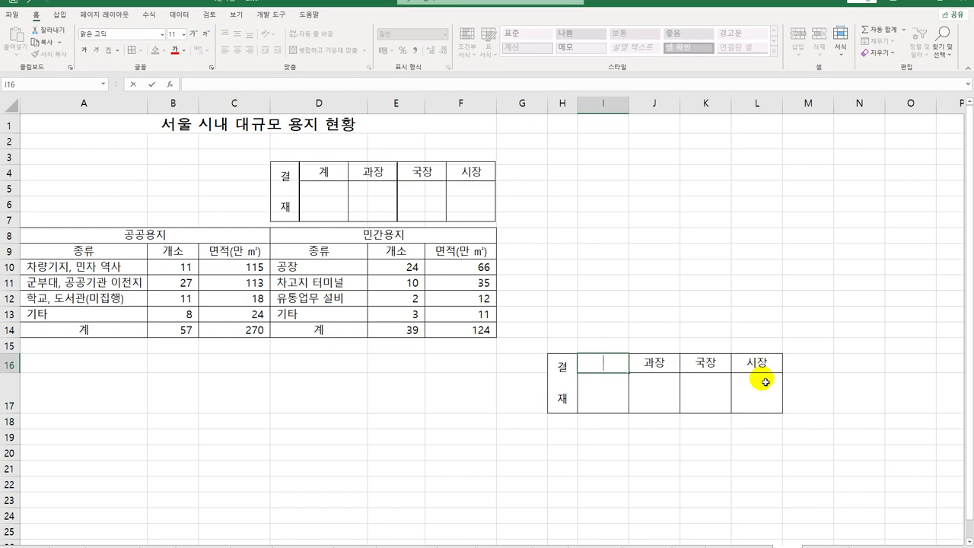
pyautogui.write('aekd')
pyautogui.press('Return')
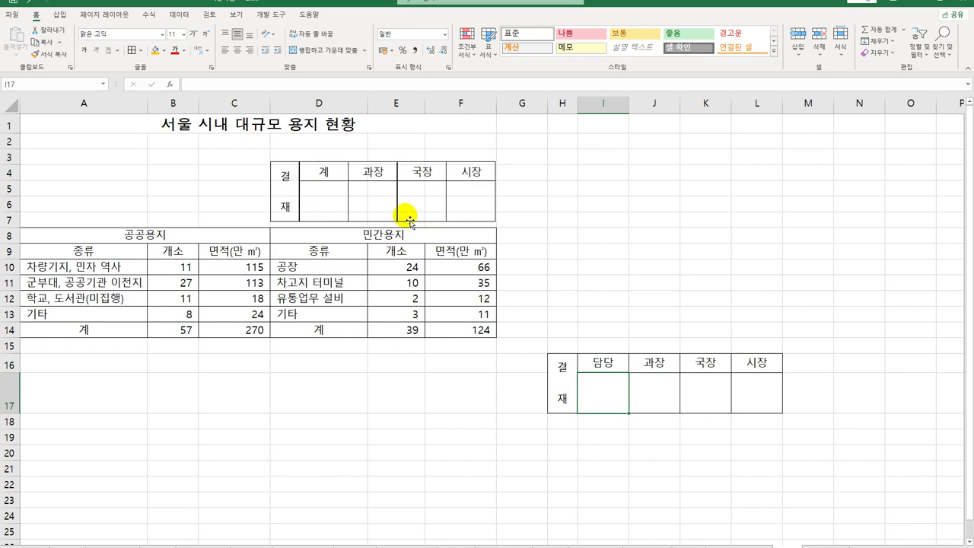
# Delete the pasted approval table picture and set cell I16 back to 계.
pyautogui.moveTo(558, 367); pyautogui.dragTo(762, 375)
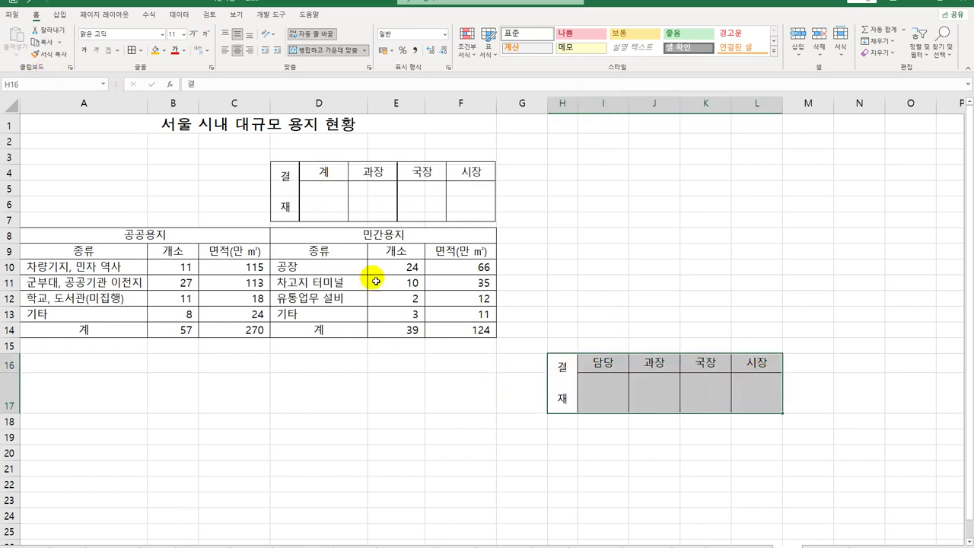
pyautogui.click(368, 220)
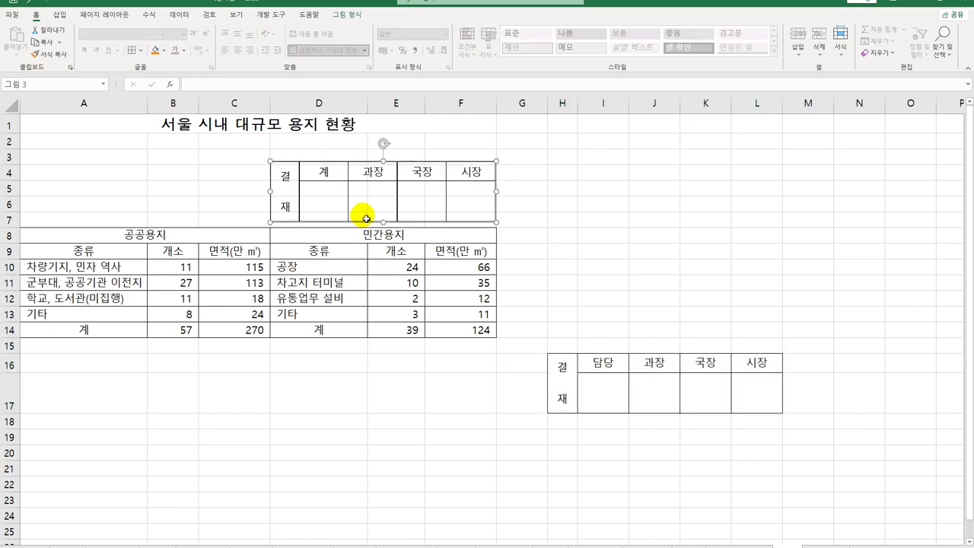
pyautogui.press('Delete')
pyautogui.click(588, 368)
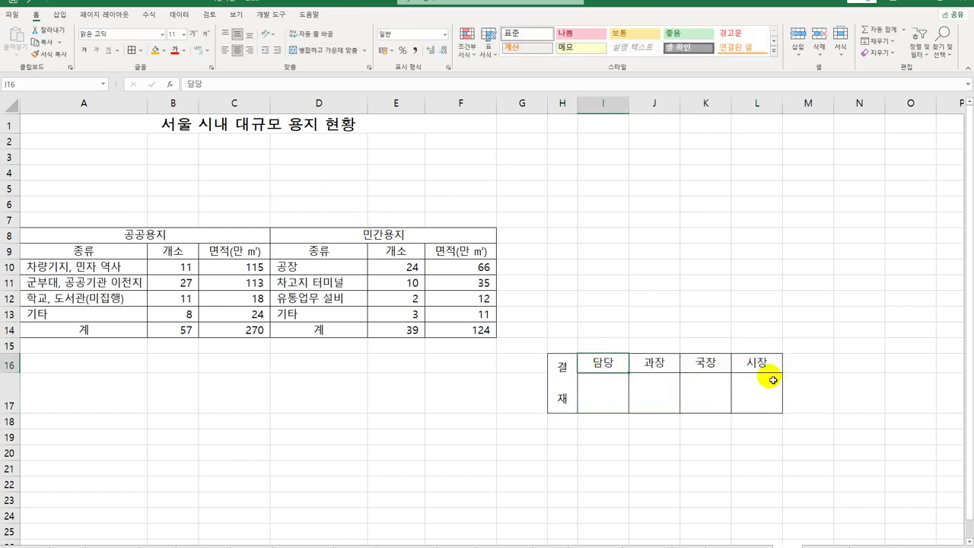
pyautogui.write('ㄱ')
pyautogui.press('Return')
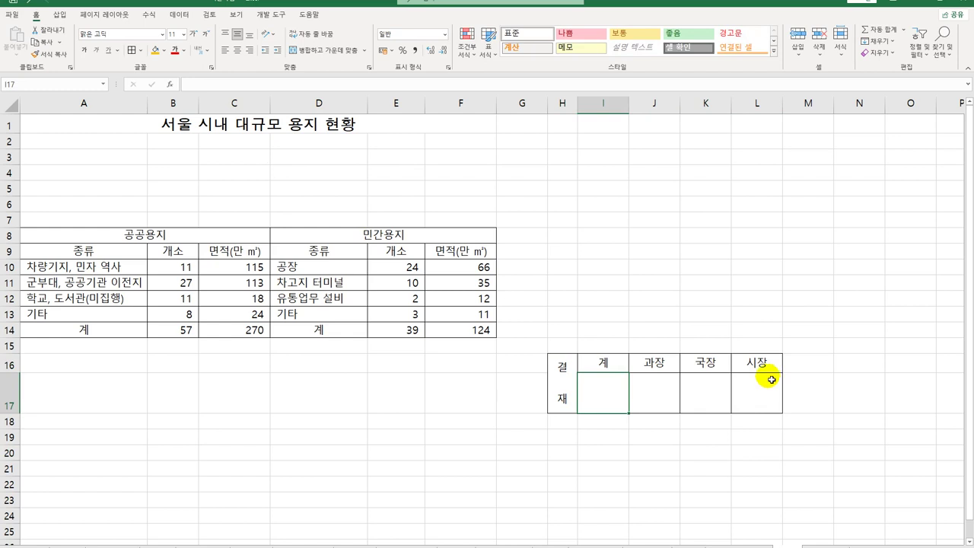
# Paste the approval table H16:L17 as a linked picture at D4 and fit it above the 민간용지 columns, about 8.43 cm wide.
pyautogui.moveTo(563, 398); pyautogui.dragTo(767, 398)
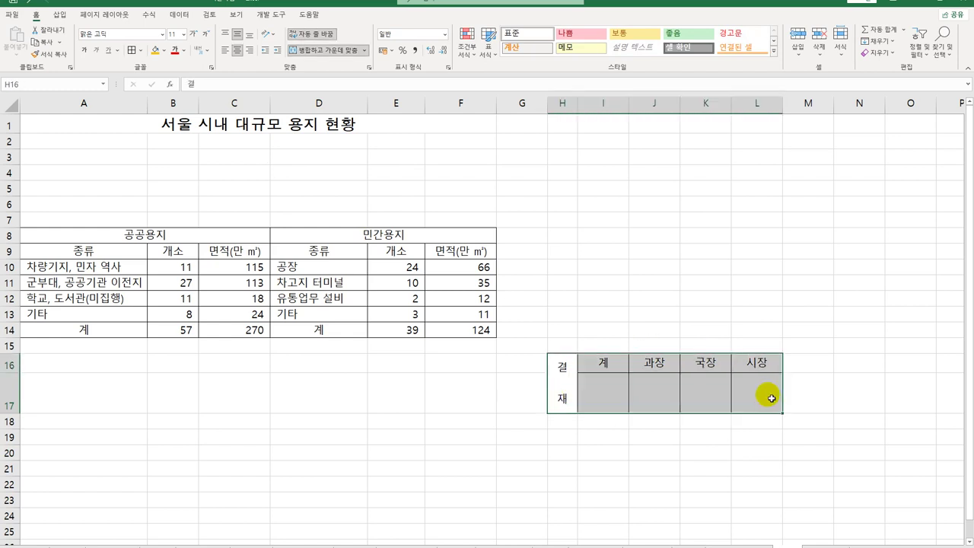
pyautogui.click(49, 44)
pyautogui.click(311, 161)
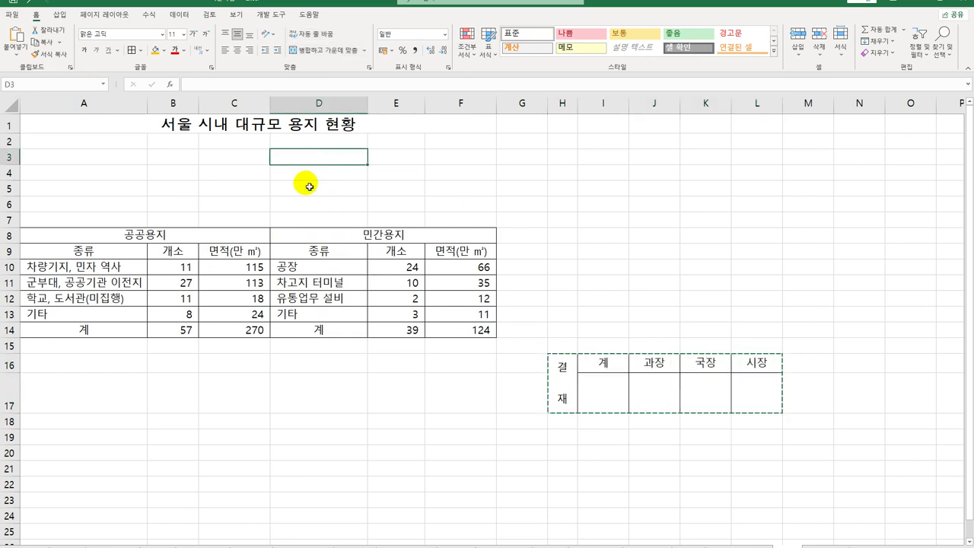
pyautogui.click(307, 175)
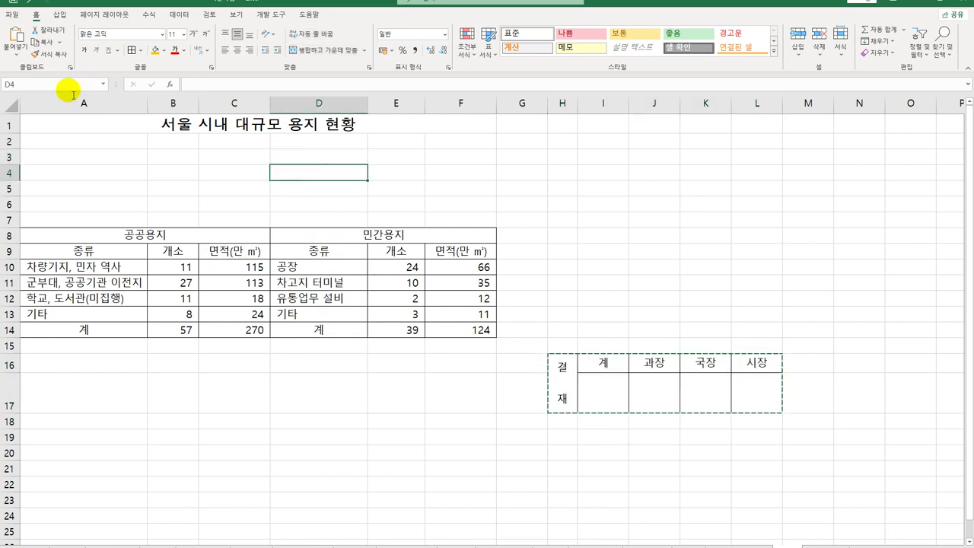
pyautogui.click(15, 52)
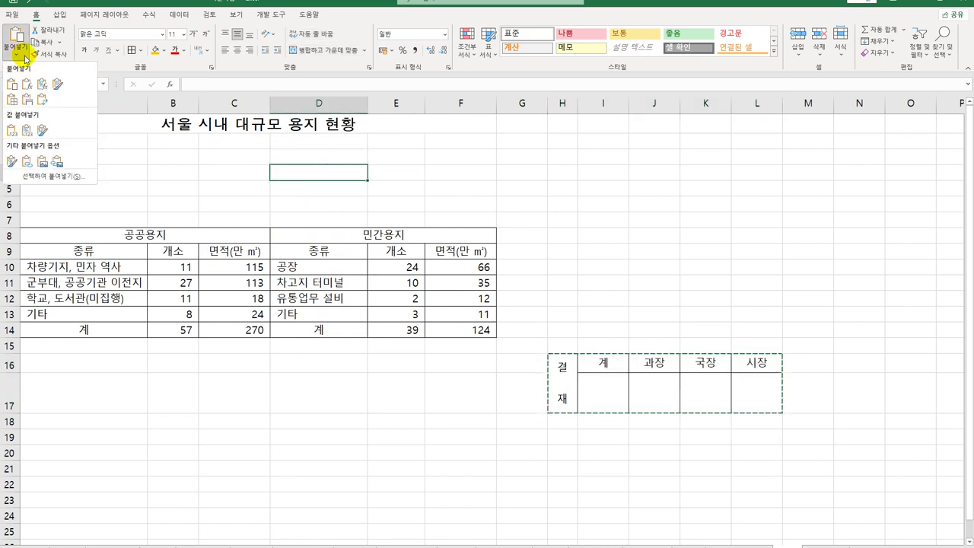
pyautogui.click(58, 162)
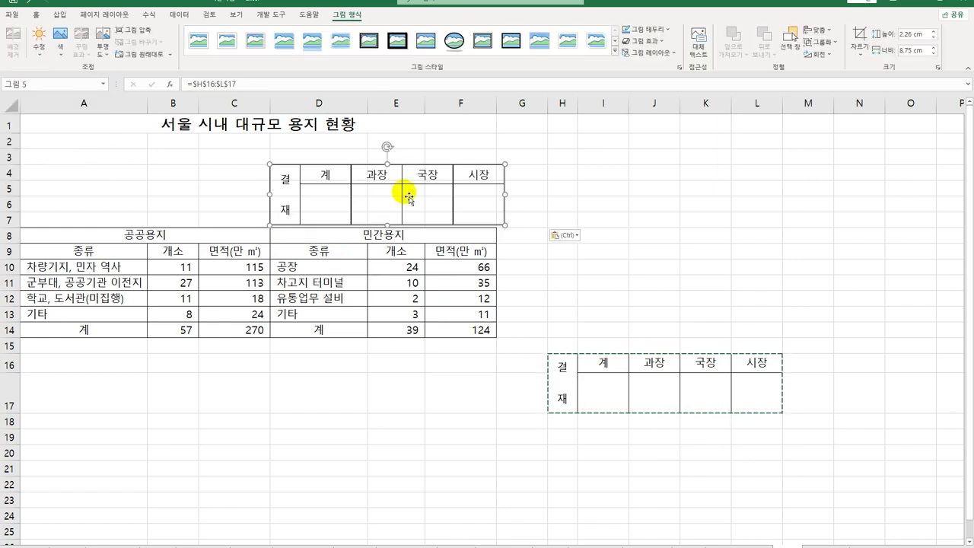
pyautogui.moveTo(402, 196); pyautogui.dragTo(398, 187)
pyautogui.moveTo(264, 190); pyautogui.dragTo(271, 190)
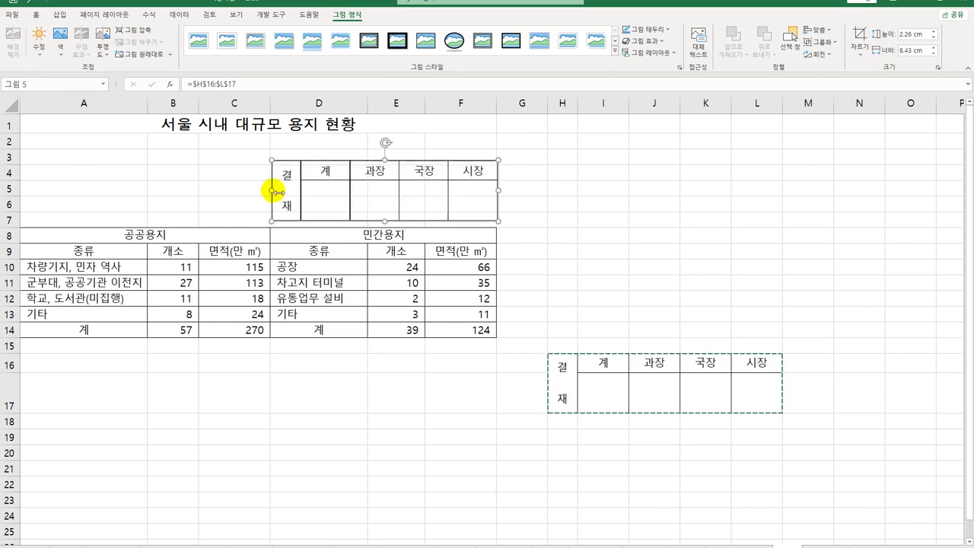
# Change the 계 heading in cell I16 of the original approval table to 담당.
pyautogui.click(607, 362)
pyautogui.write('다')
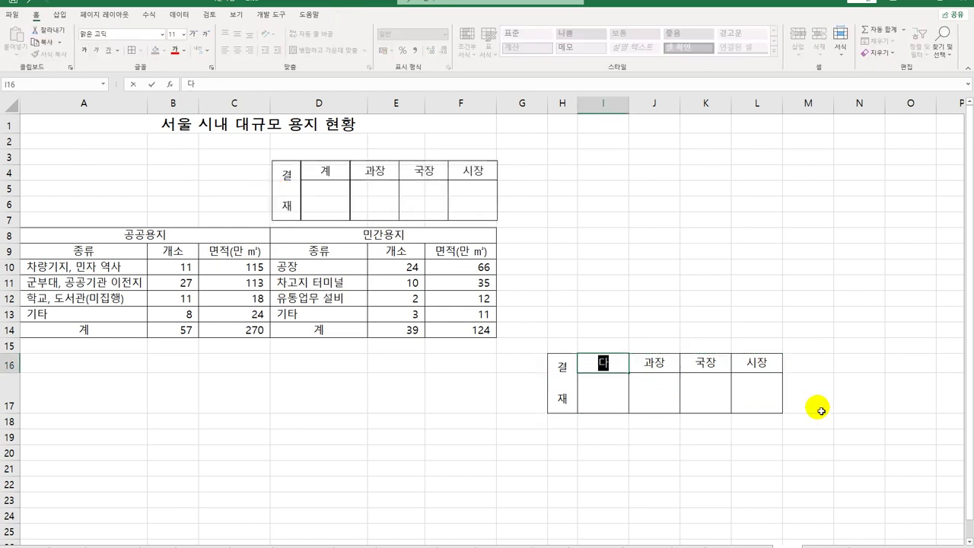
pyautogui.press('Return')
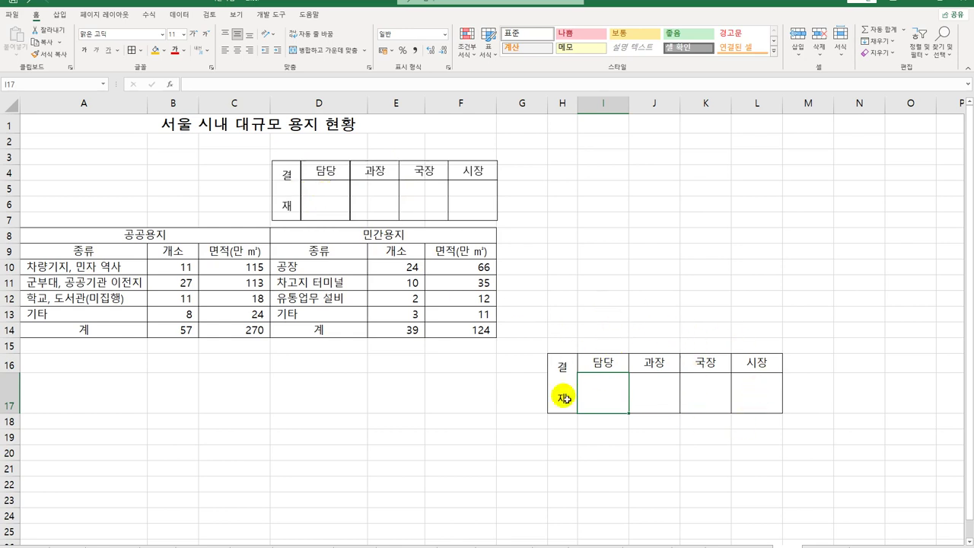
pyautogui.moveTo(559, 103); pyautogui.dragTo(758, 102)
pyautogui.rightClick(758, 102)
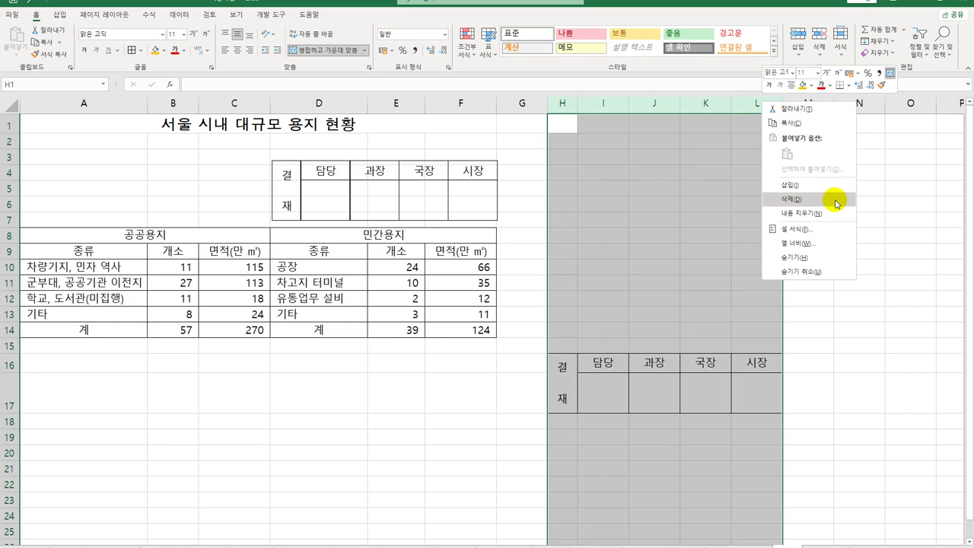
pyautogui.press('Escape')
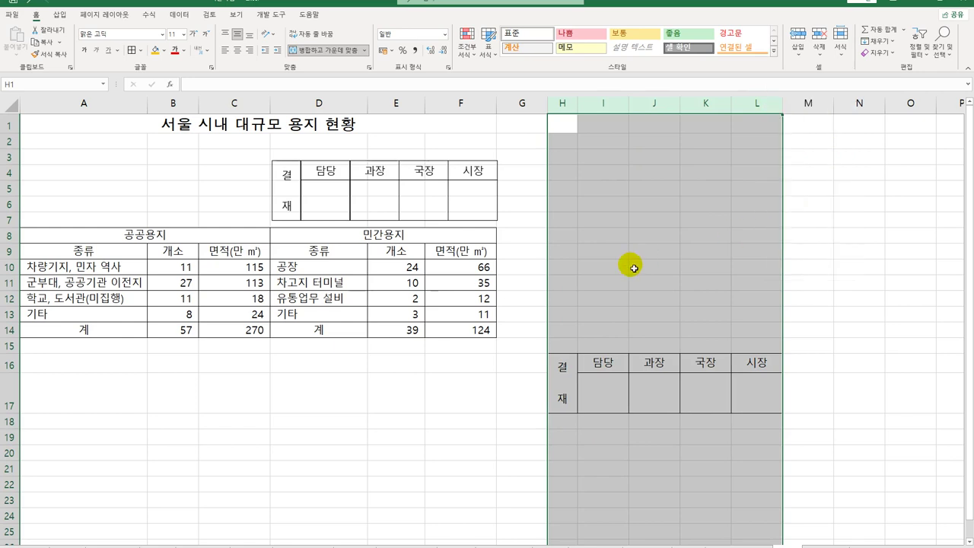
pyautogui.click(598, 327)
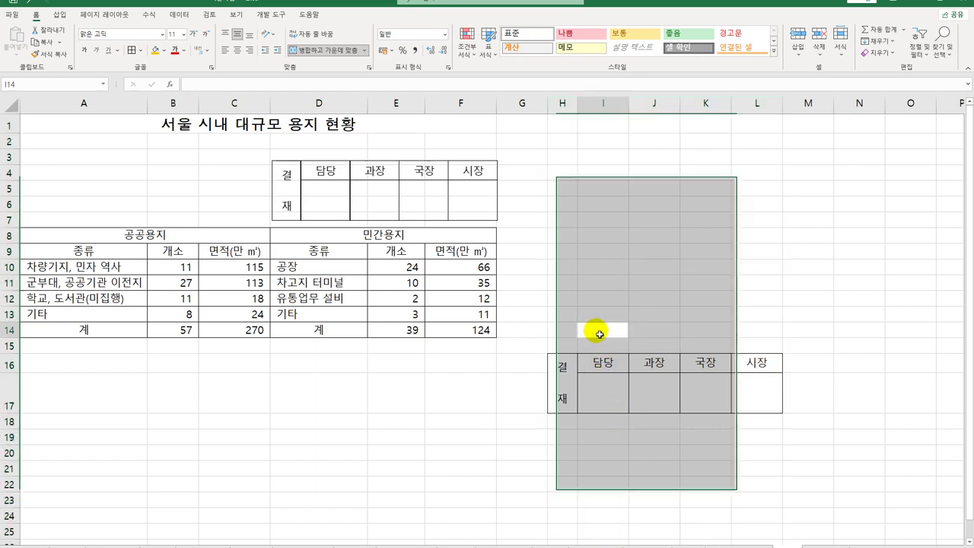
# Delete the linked approval table picture above the 민간용지 columns.
pyautogui.click(400, 219)
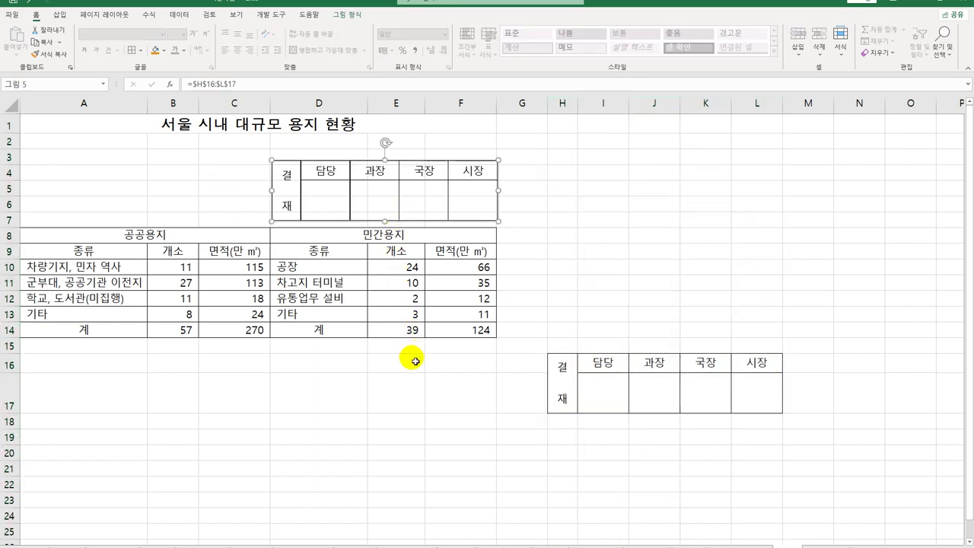
pyautogui.click(402, 393)
pyautogui.click(384, 190)
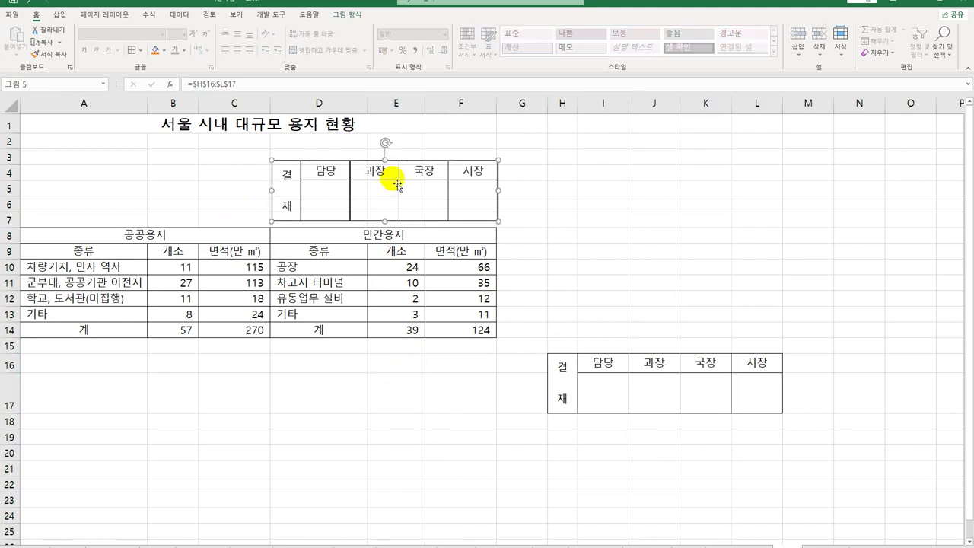
pyautogui.press('Delete')
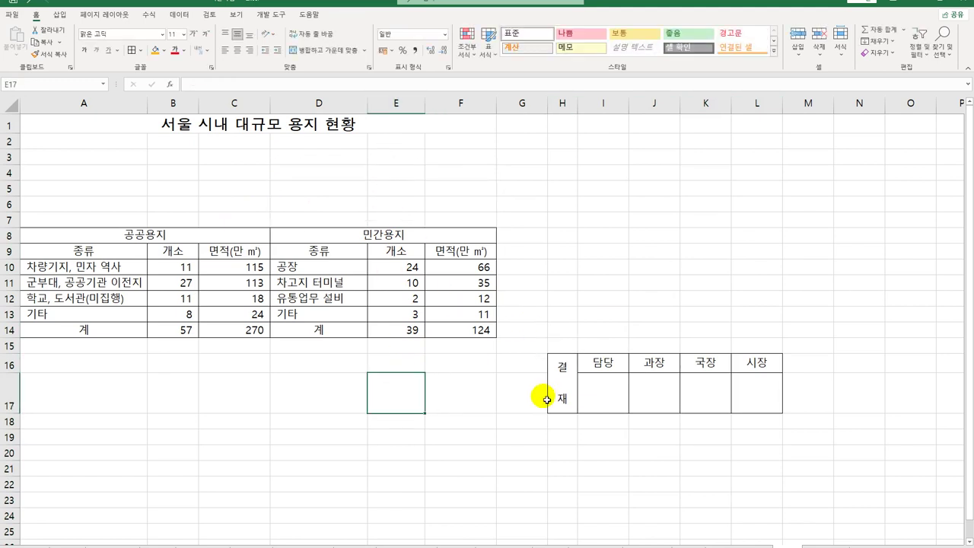
# Copy the approval table H16:L17 as a picture with the 화면에 표시된 대로 appearance and the 그림 format.
pyautogui.moveTo(560, 394); pyautogui.dragTo(748, 411)
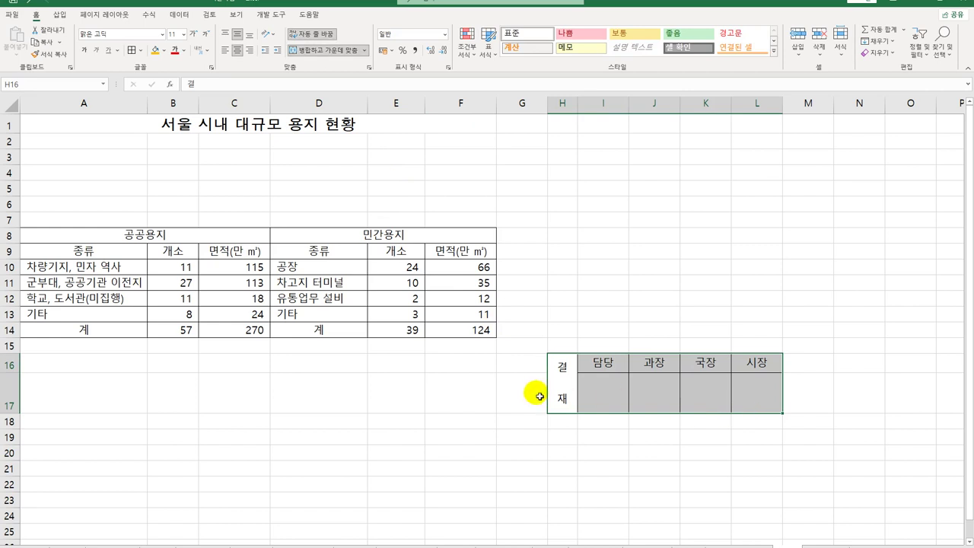
pyautogui.click(59, 42)
pyautogui.click(64, 71)
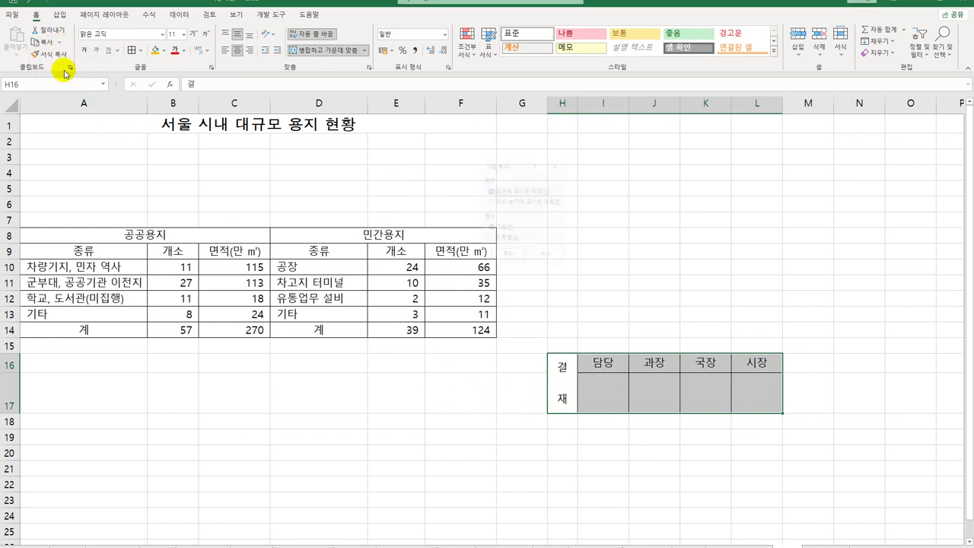
pyautogui.moveTo(518, 167); pyautogui.dragTo(584, 168)
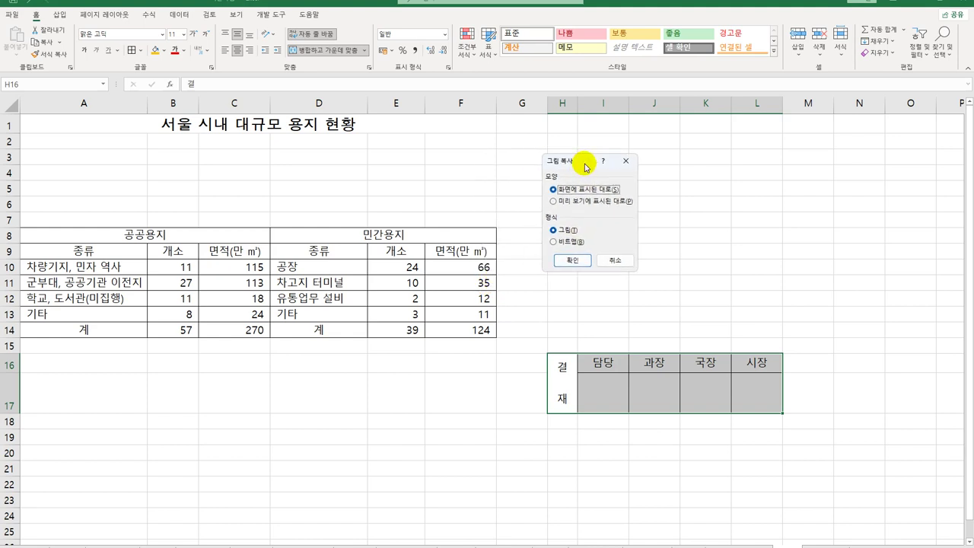
pyautogui.click(567, 261)
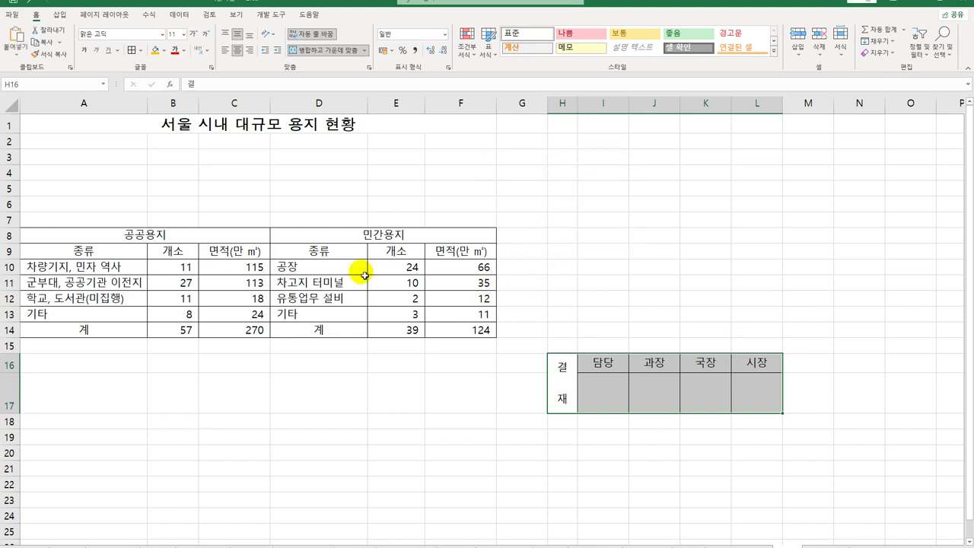
# Paste the copied approval table picture at D3 and align its right edge with the land-status table.
pyautogui.click(14, 61)
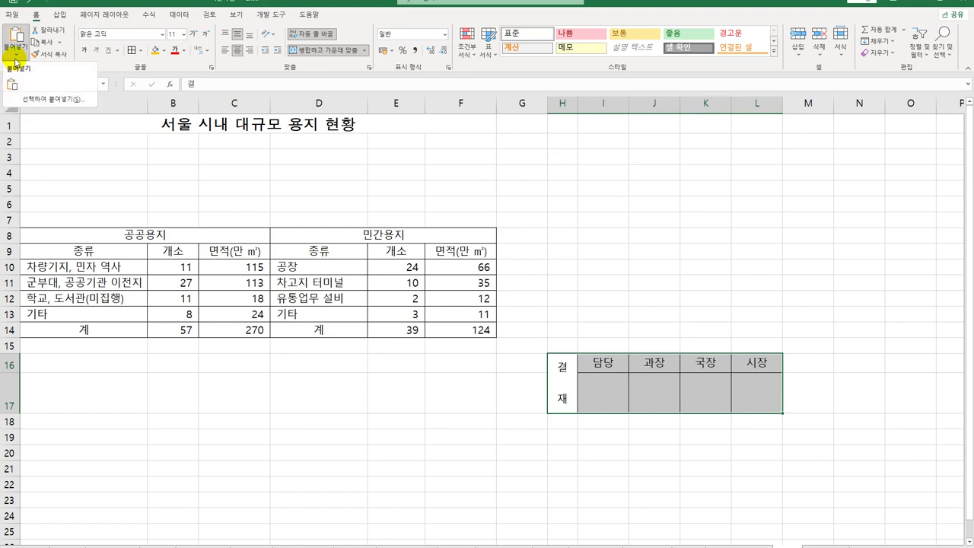
pyautogui.click(15, 61)
pyautogui.click(556, 219)
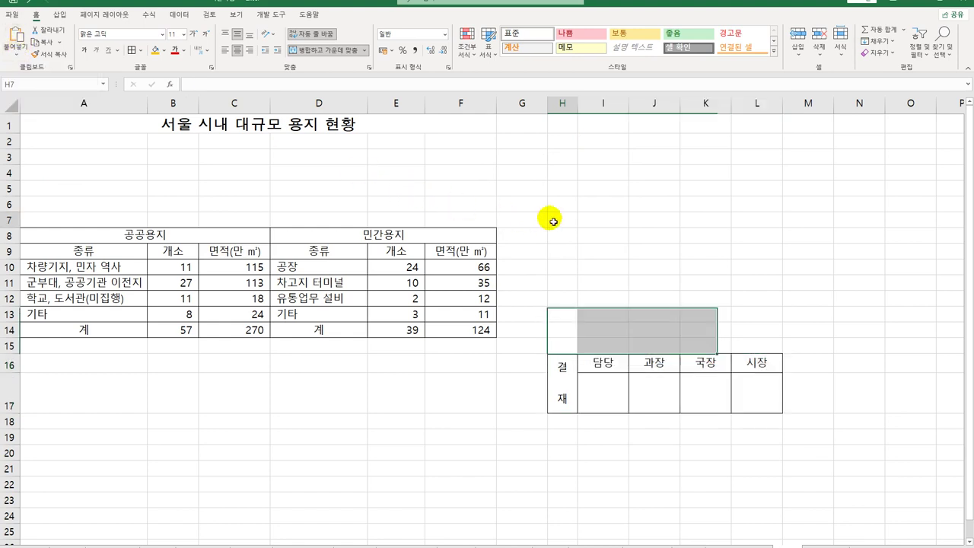
pyautogui.click(396, 173)
pyautogui.click(318, 158)
pyautogui.click(14, 38)
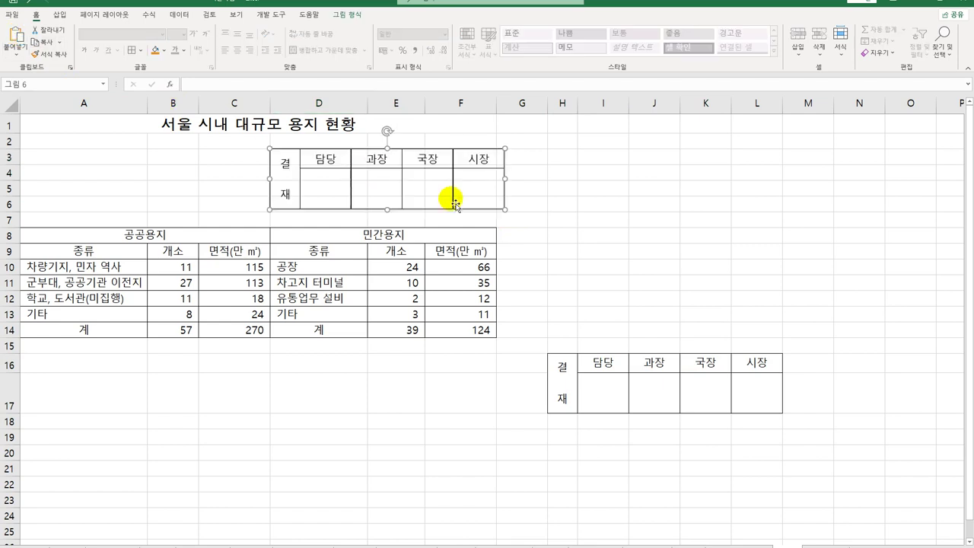
pyautogui.moveTo(449, 196); pyautogui.dragTo(440, 198)
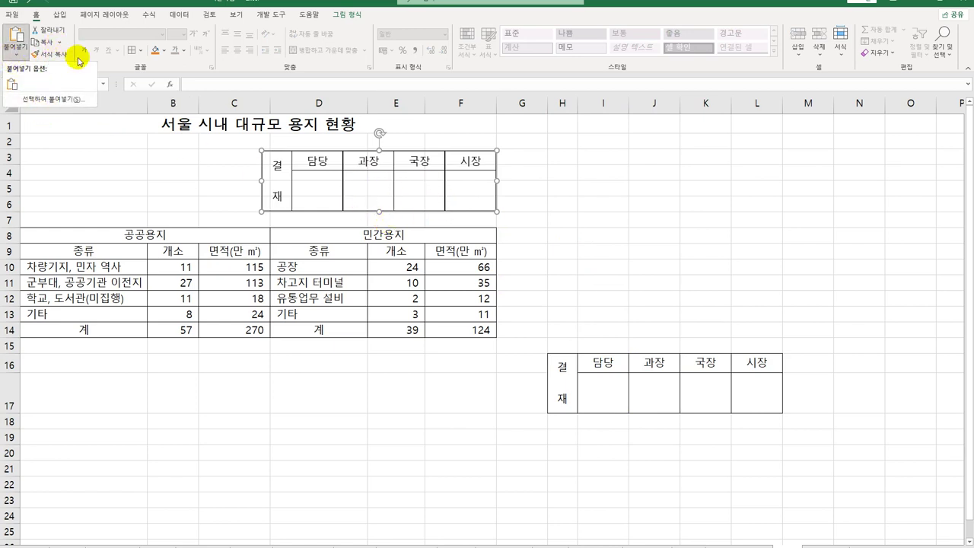
# Replace the static picture with a linked picture of H16:L17 pasted at D4, its right edge aligned with the land-status table.
pyautogui.click(598, 242)
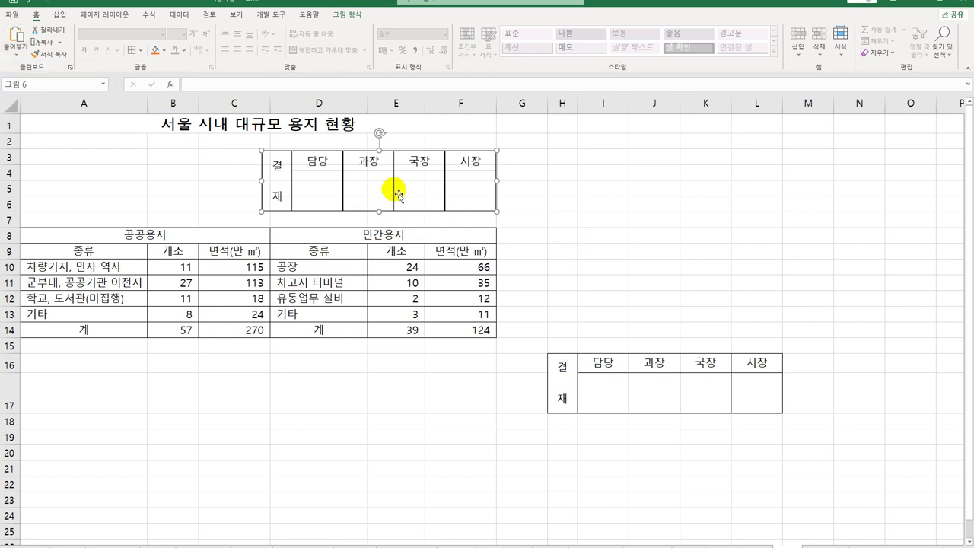
pyautogui.press('Delete')
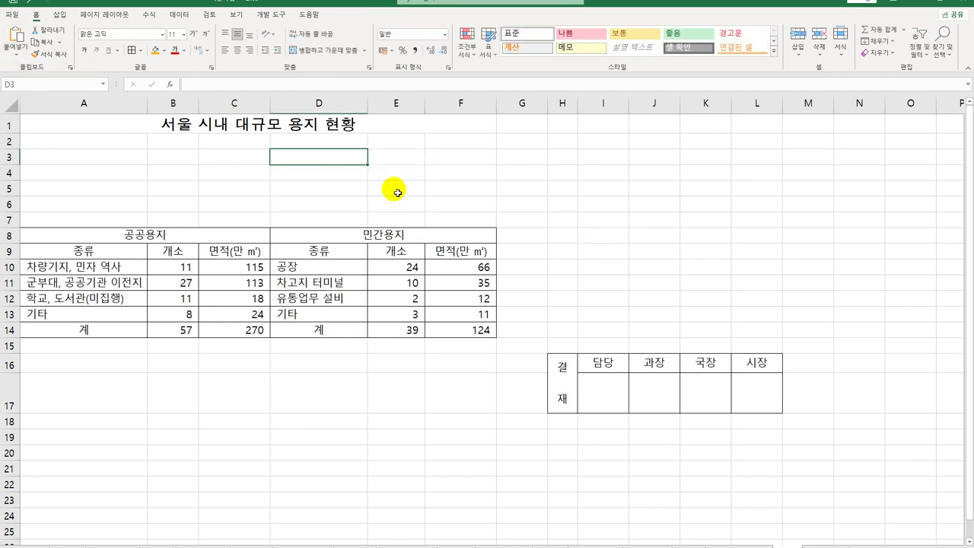
pyautogui.moveTo(571, 398); pyautogui.dragTo(741, 405)
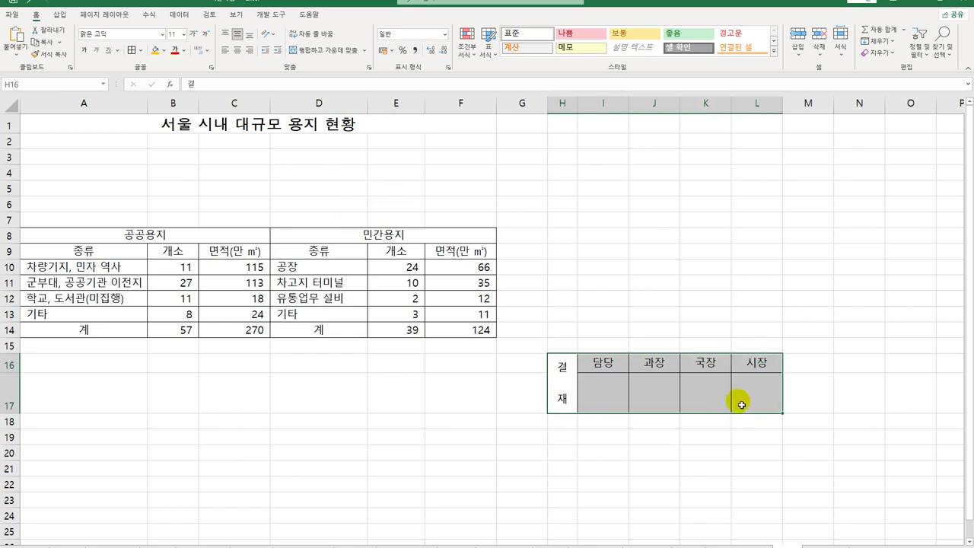
pyautogui.click(42, 42)
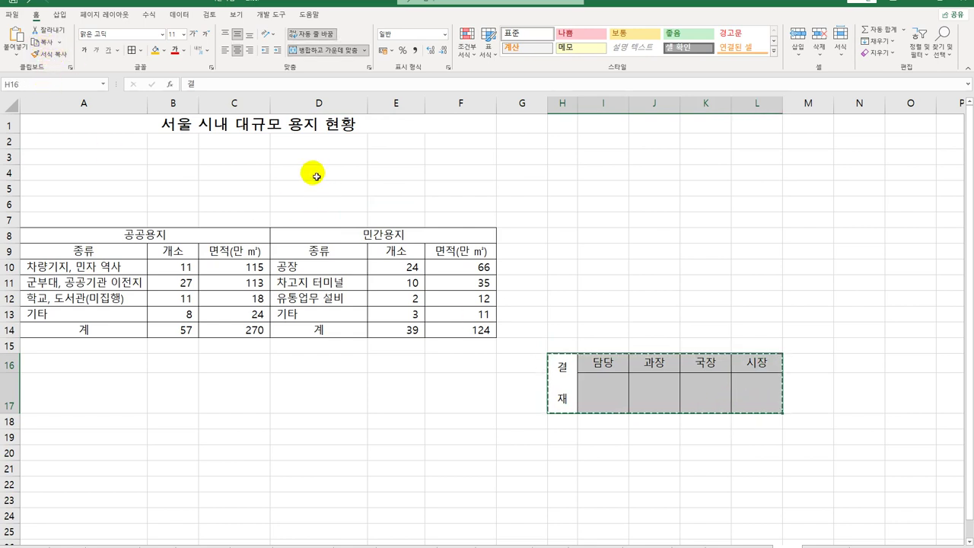
pyautogui.click(315, 176)
pyautogui.click(16, 48)
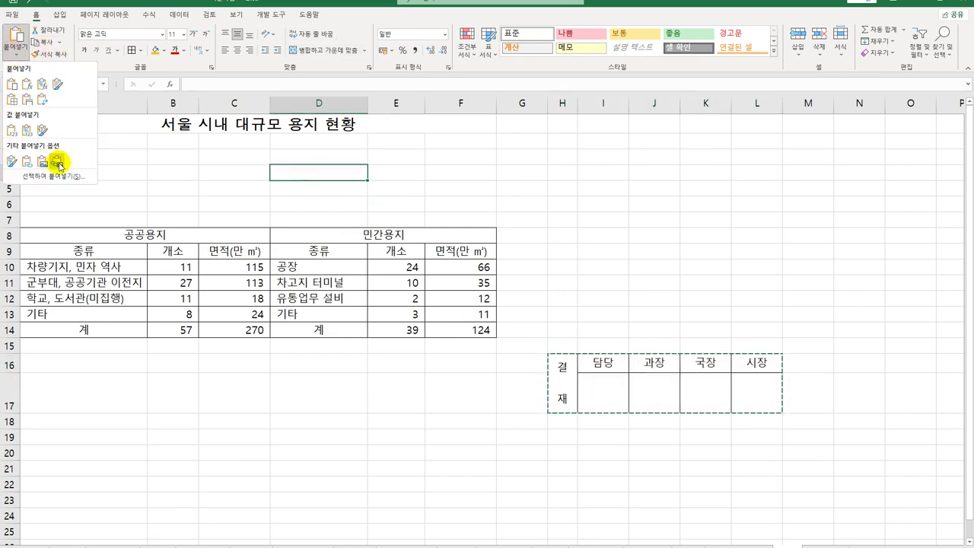
pyautogui.click(59, 163)
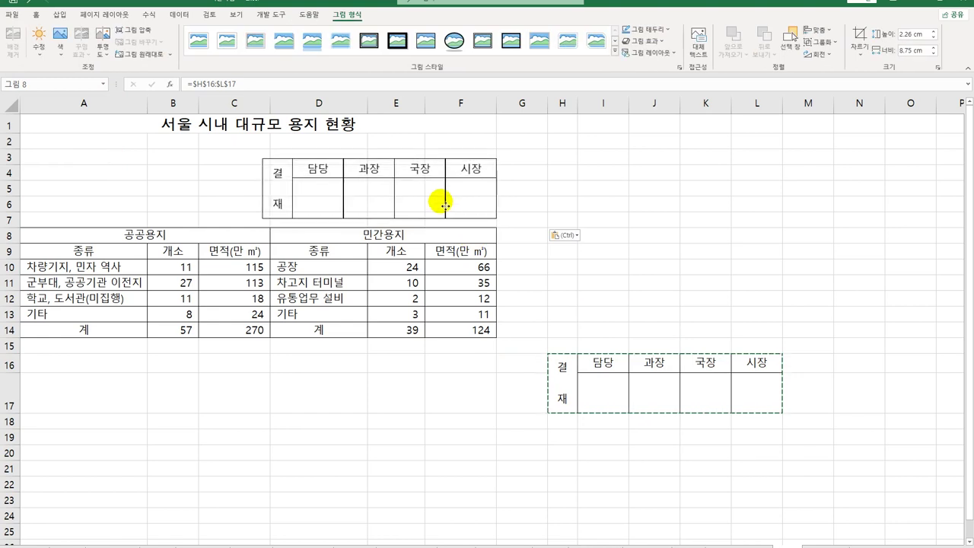
pyautogui.click(597, 222)
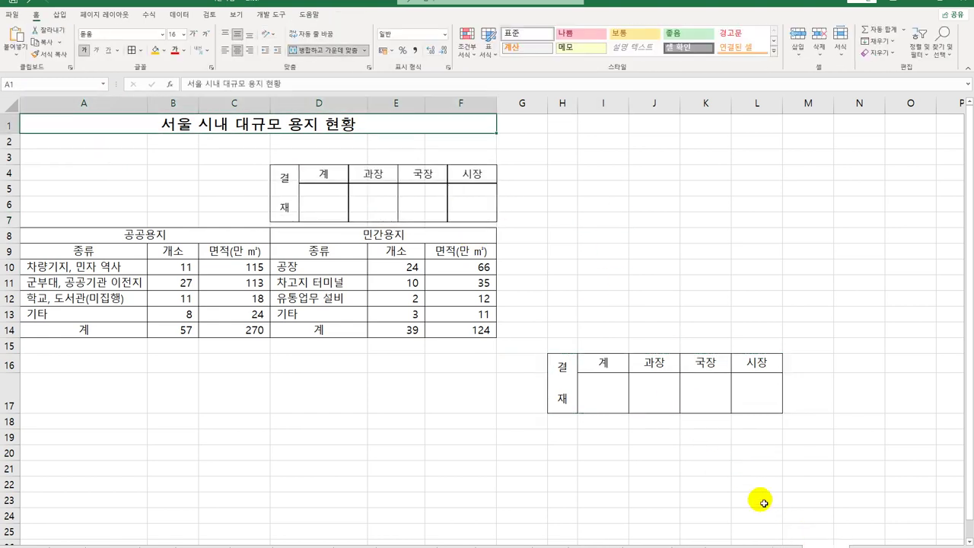
pyautogui.click(759, 486)
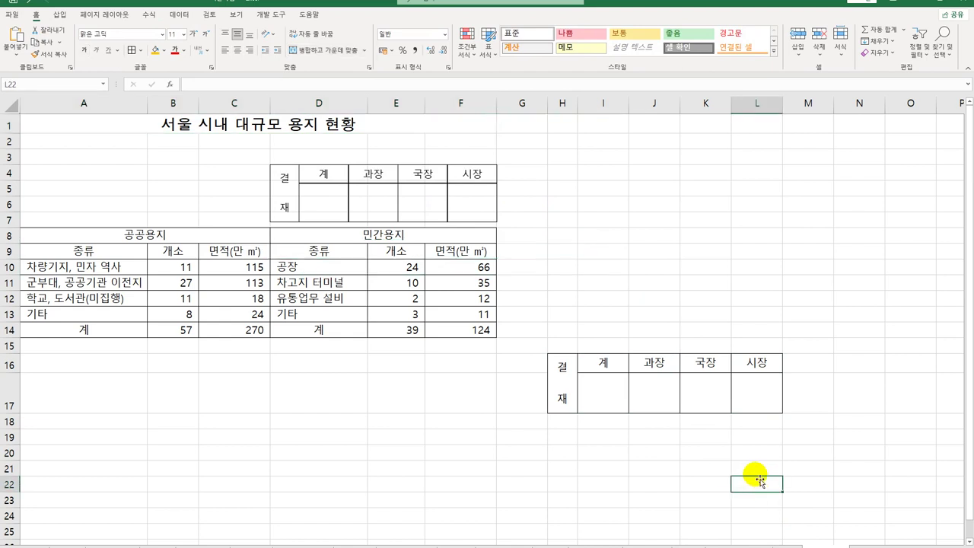